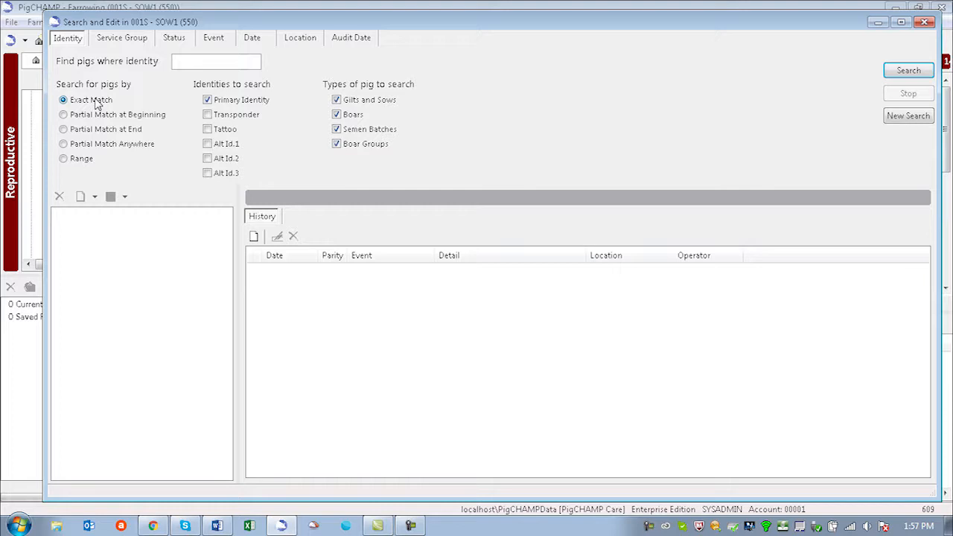
left_click(207, 115)
left_click(207, 128)
left_click(207, 144)
left_click(207, 144)
left_click(207, 128)
left_click(207, 115)
Search for the exact primary identity 3995 among gilts, sows and boars, excluding semen batches and boar groups
left_click(337, 129)
left_click(337, 144)
left_click(223, 60)
type("3995")
left_click(891, 72)
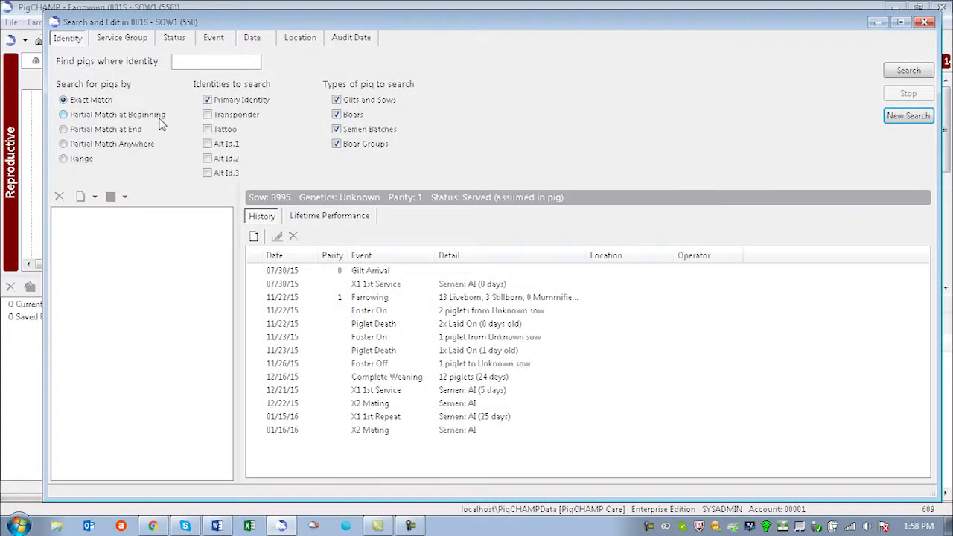
Search for identities containing 399 anywhere, and display sow 3995's lifetime performance
left_click(140, 149)
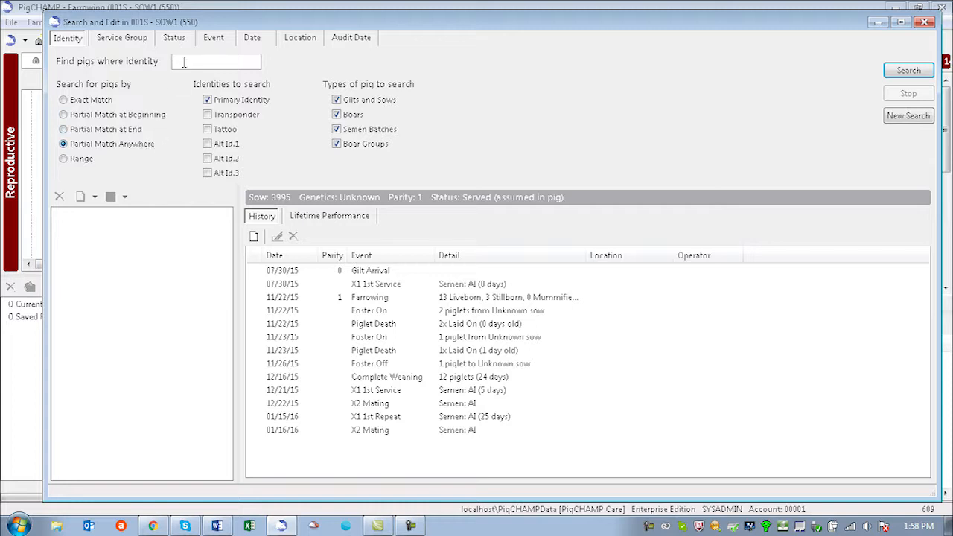
type("399")
left_click(906, 70)
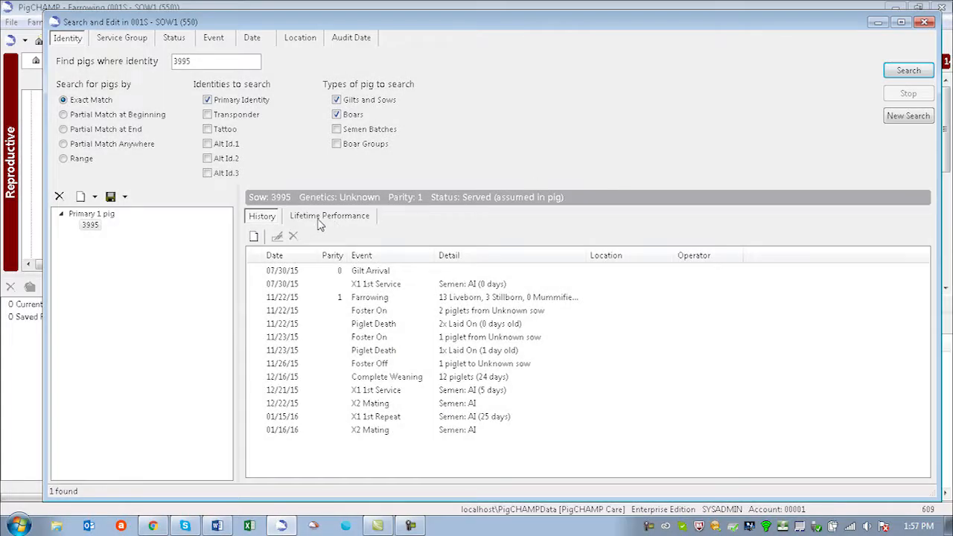
left_click(322, 217)
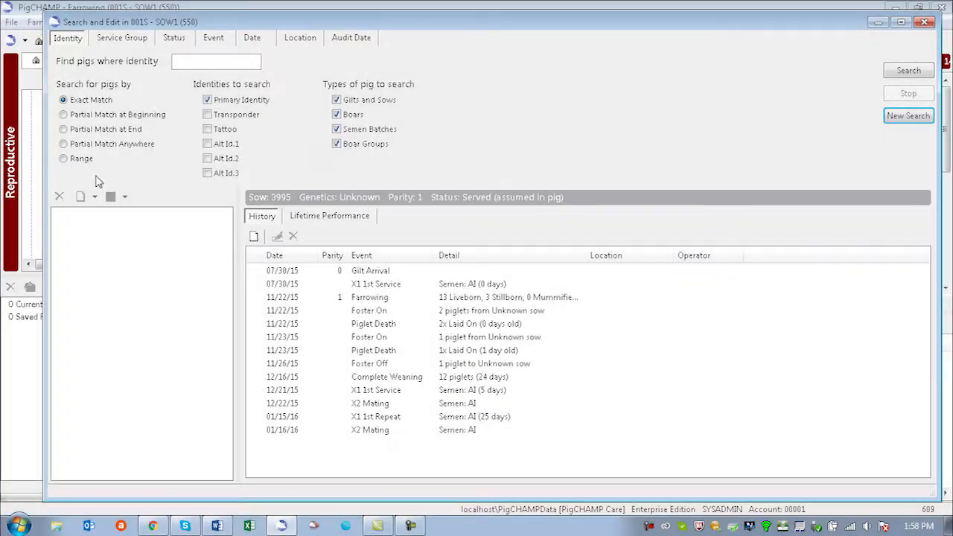
Search for pigs with primary identities in the range 3995 to 4000
left_click(80, 158)
left_click(186, 64)
type("3995")
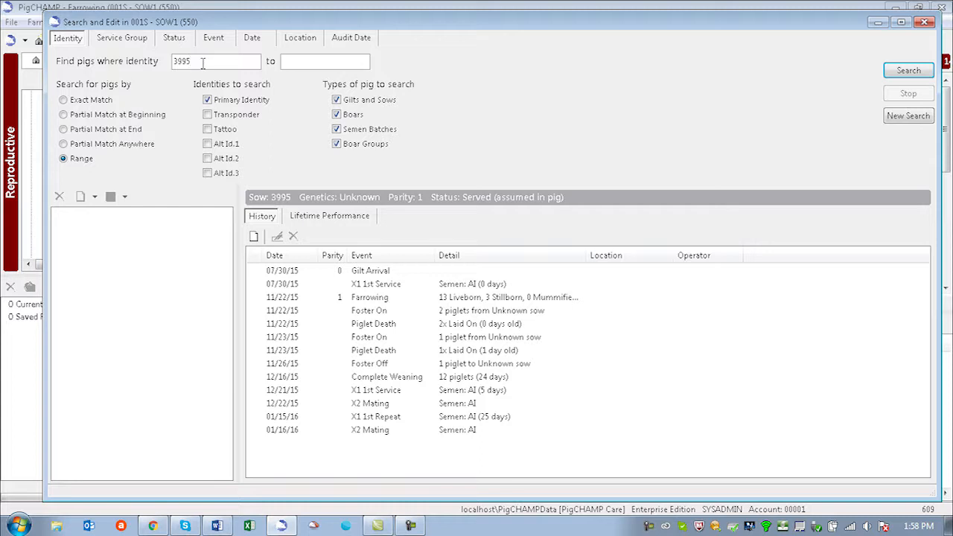
left_click(287, 62)
type("4000")
left_click(910, 70)
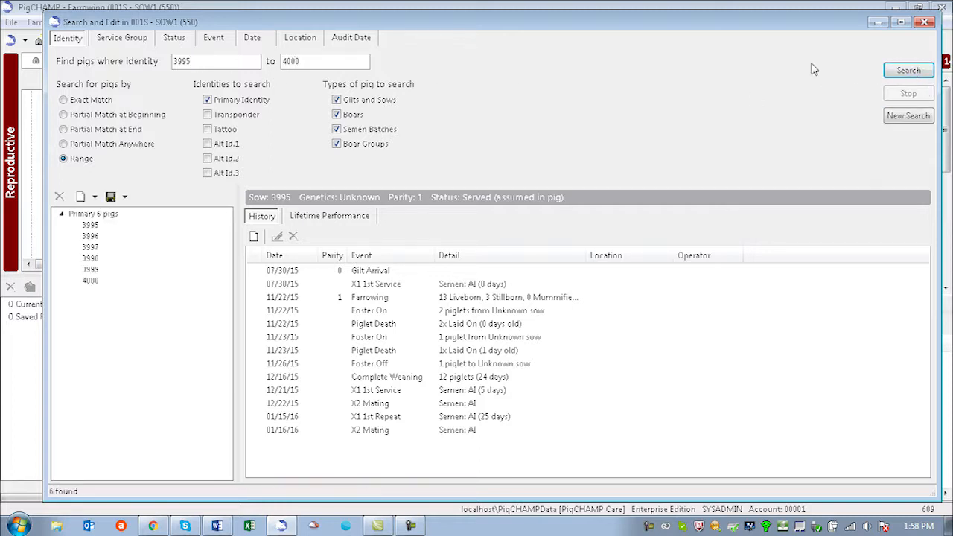
Edit sow 3995's 11/22/15 Piglet Death event to 4 piglets with the loss reason Illness
left_click(90, 229)
left_click(357, 328)
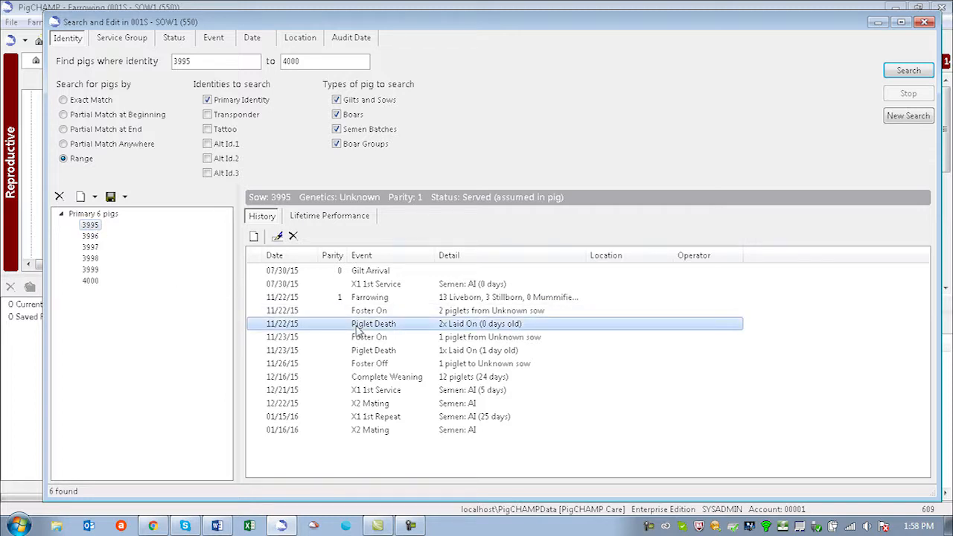
left_click(277, 237)
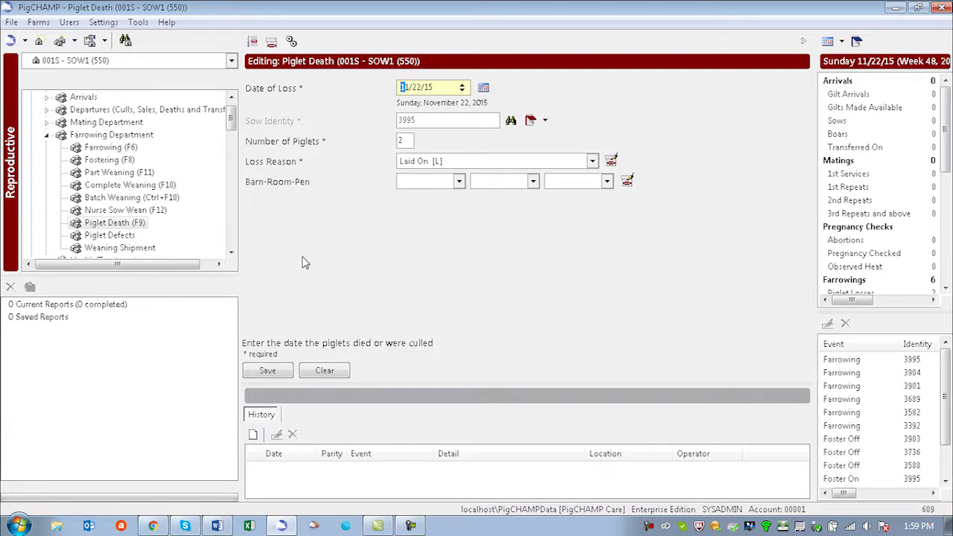
left_click(400, 140)
type("4")
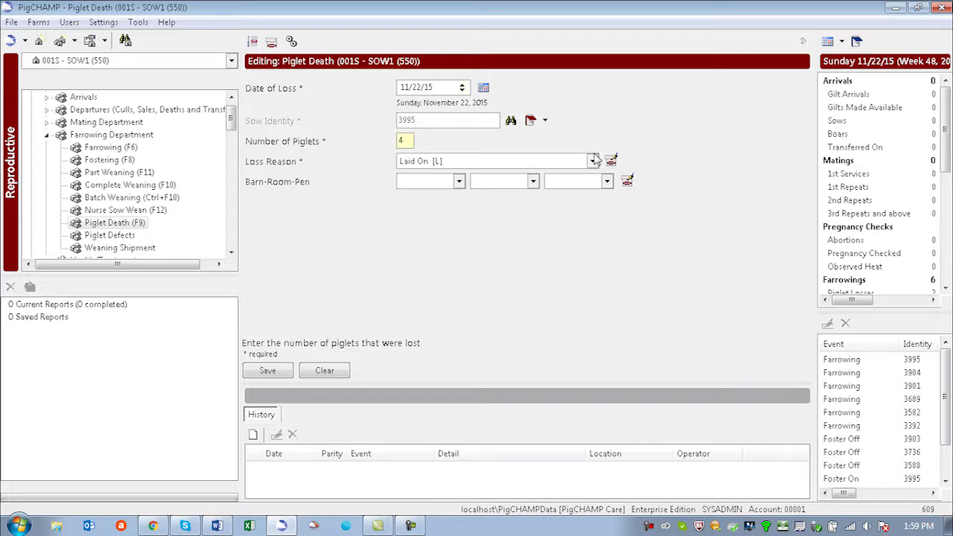
left_click(593, 161)
scroll(500, 200, "up", 2)
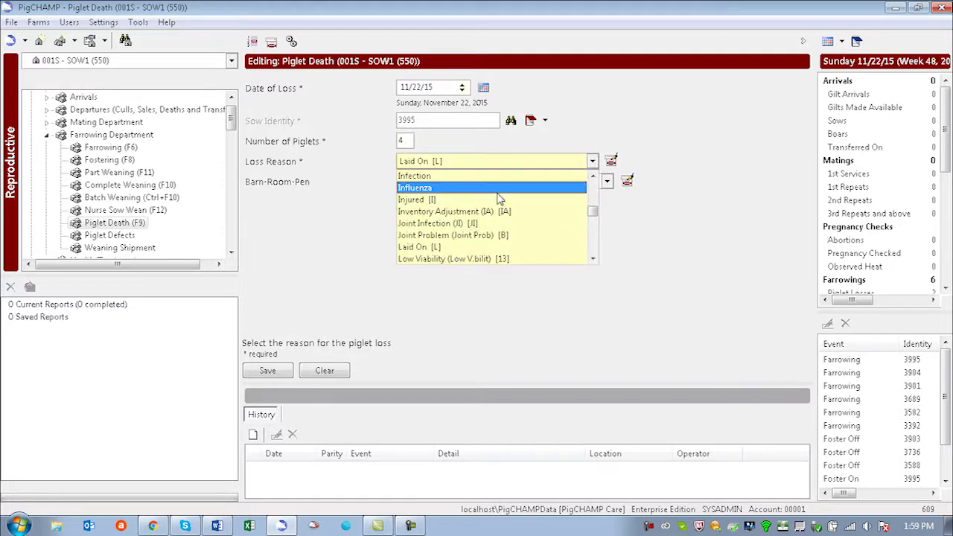
scroll(500, 199, "up", 1)
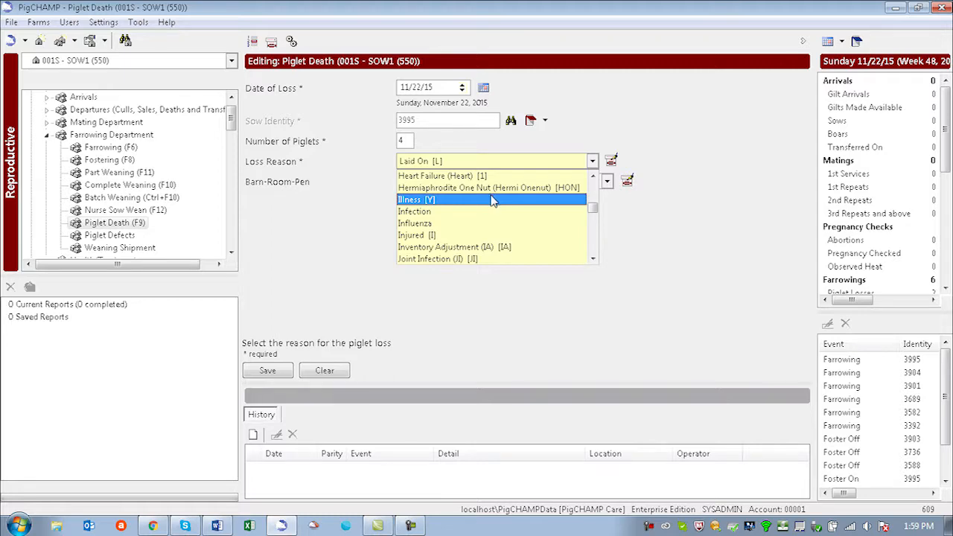
left_click(491, 200)
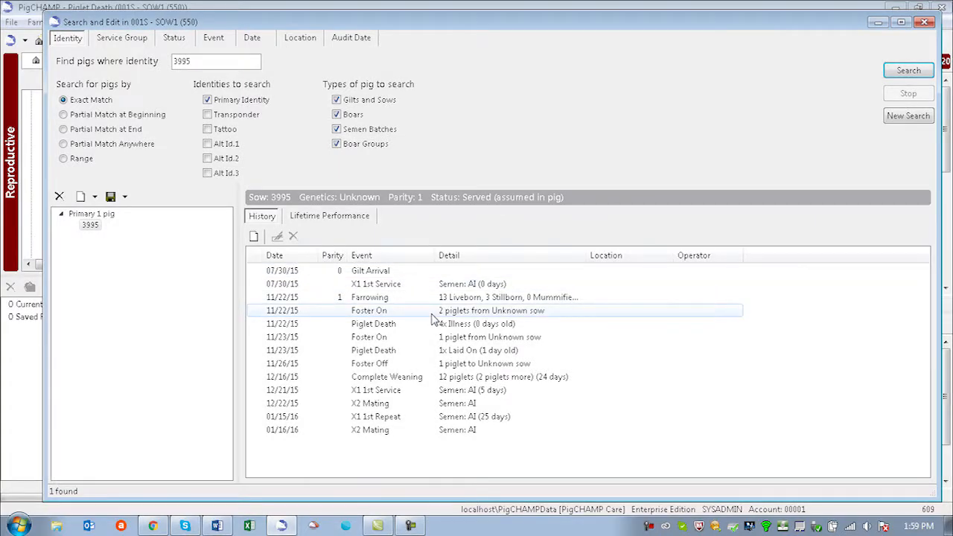
Delete the 11/22/15 Foster On event from sow 3995's history
left_click(432, 316)
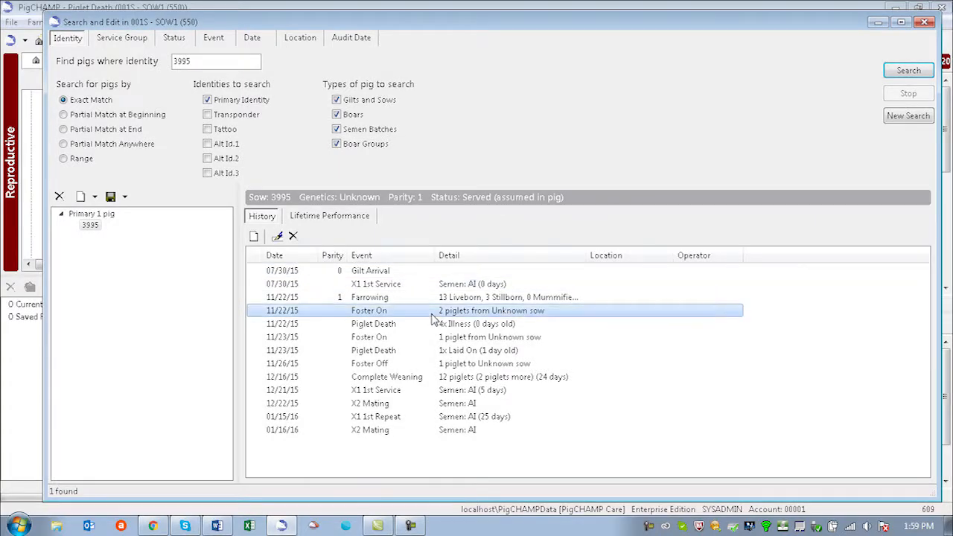
left_click(294, 237)
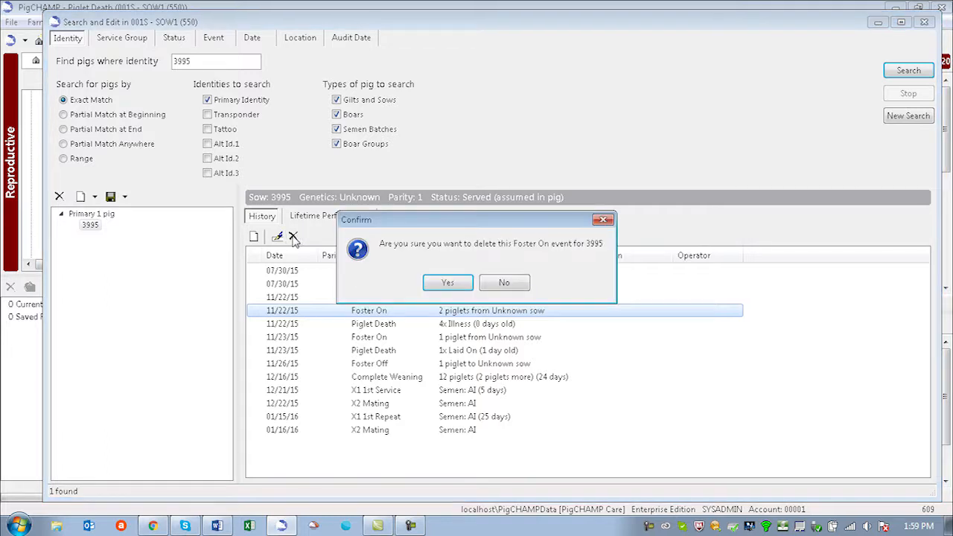
left_click(447, 284)
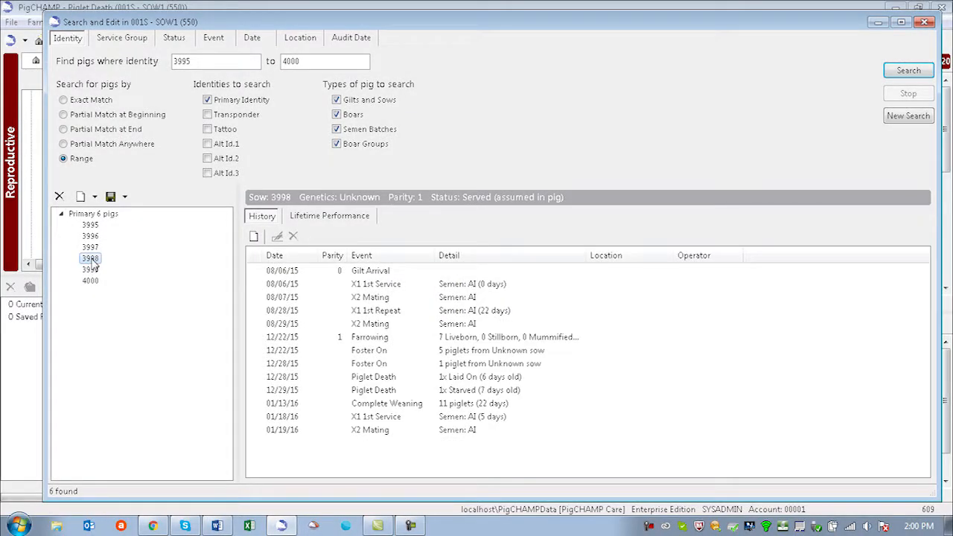
Display the report choices for the found pigs and the export options for their complete sow history
left_click(95, 197)
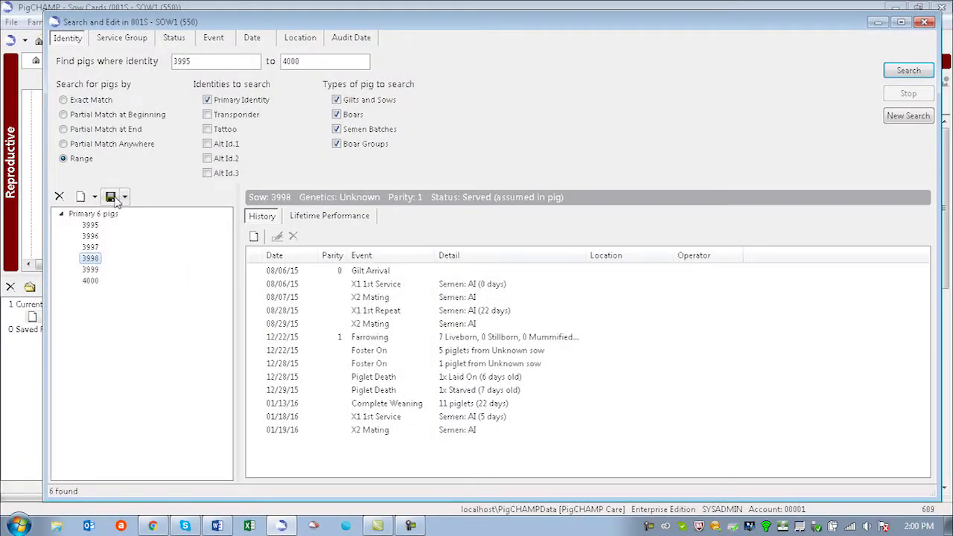
left_click(125, 198)
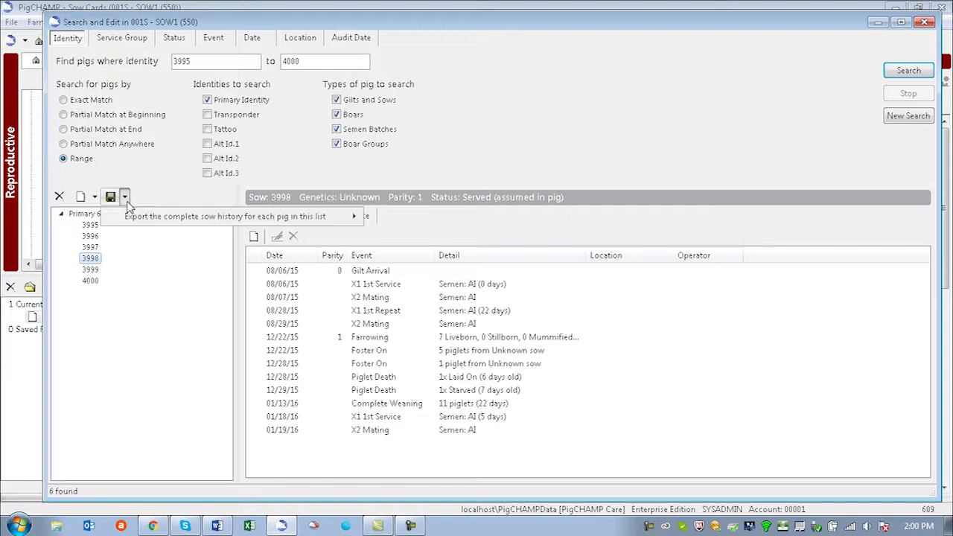
mouse_move(131, 220)
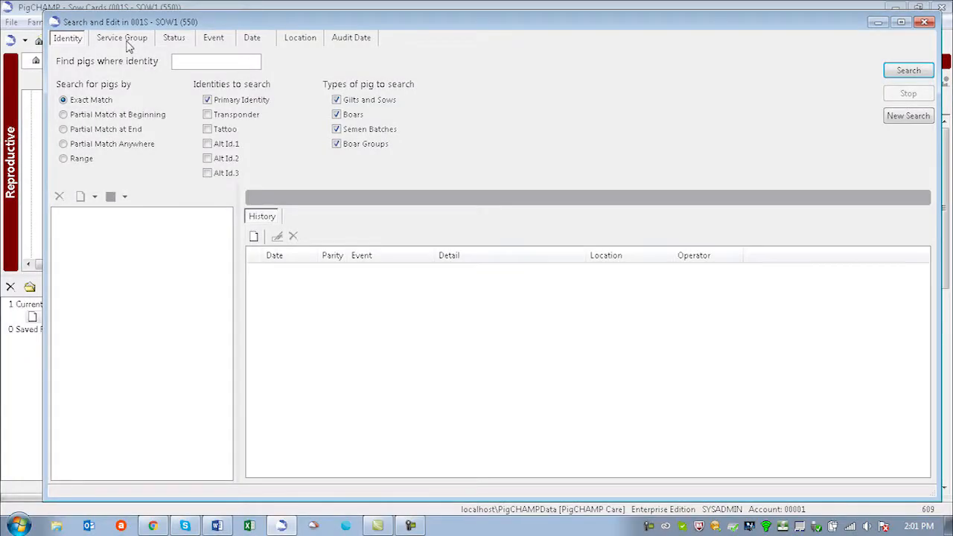
Examine the service group search criteria and the pig statuses available for a status search
left_click(126, 41)
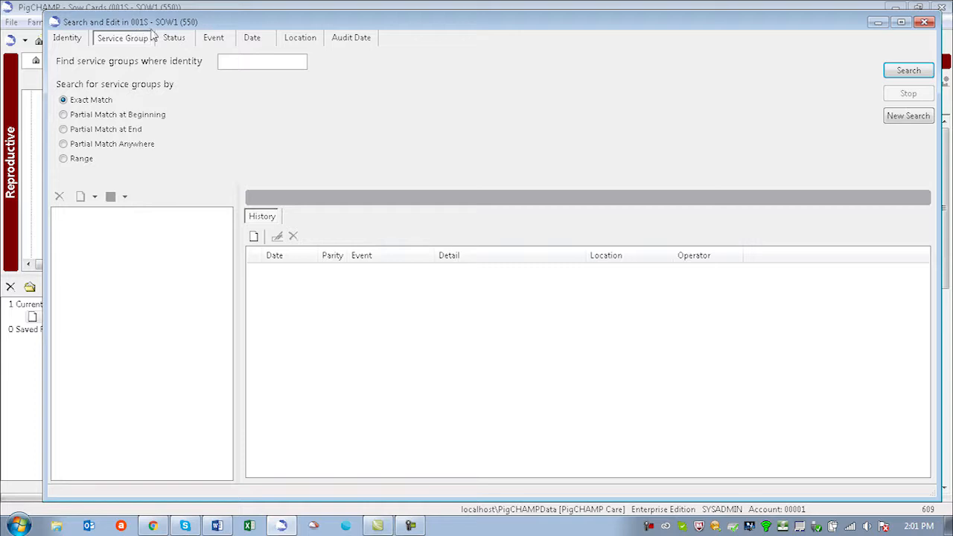
left_click(176, 41)
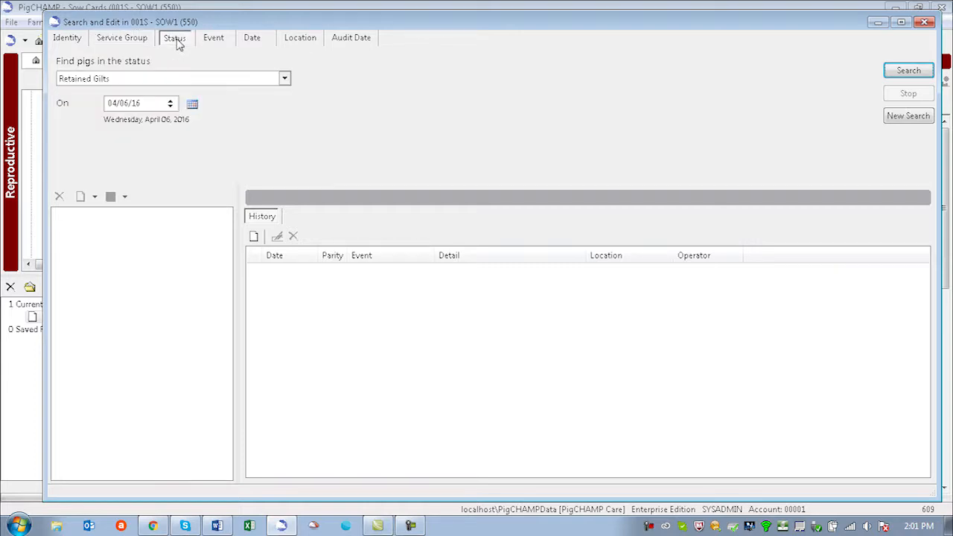
left_click(284, 78)
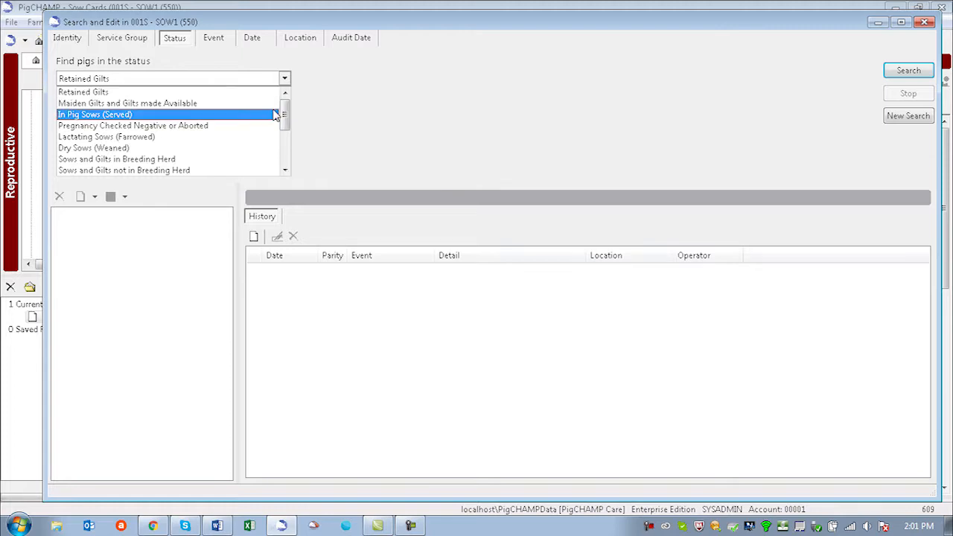
scroll(260, 130, "down", 2)
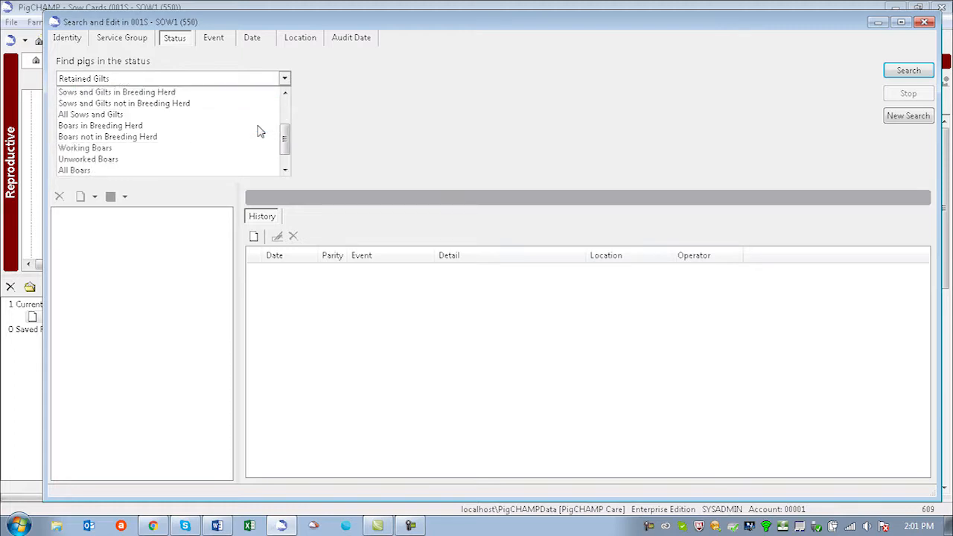
scroll(260, 132, "down", 1)
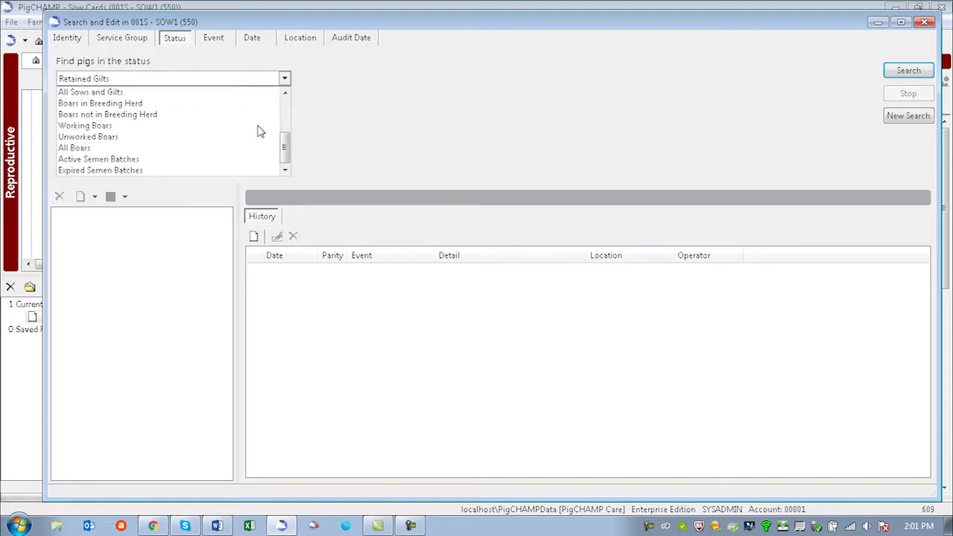
left_click(250, 67)
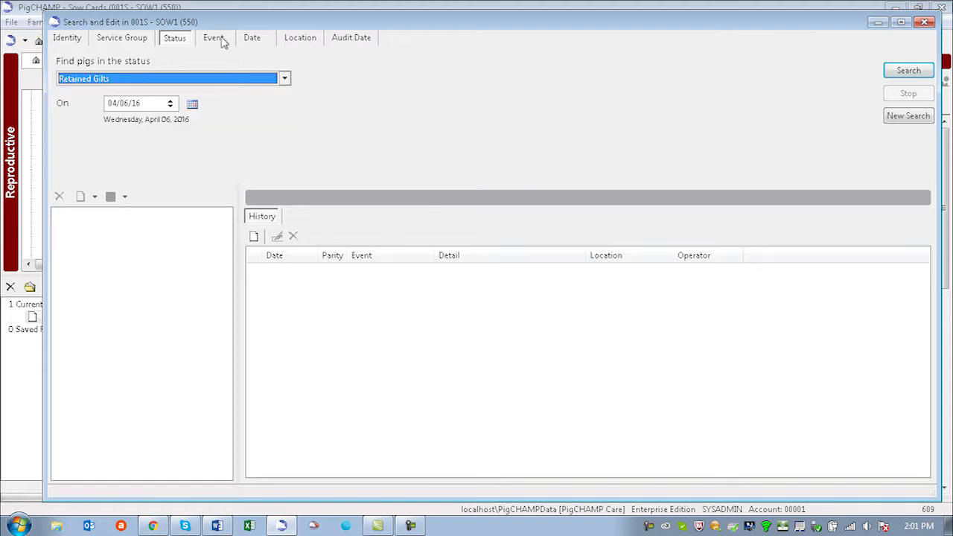
Examine the event types available for finding pigs by event
left_click(220, 40)
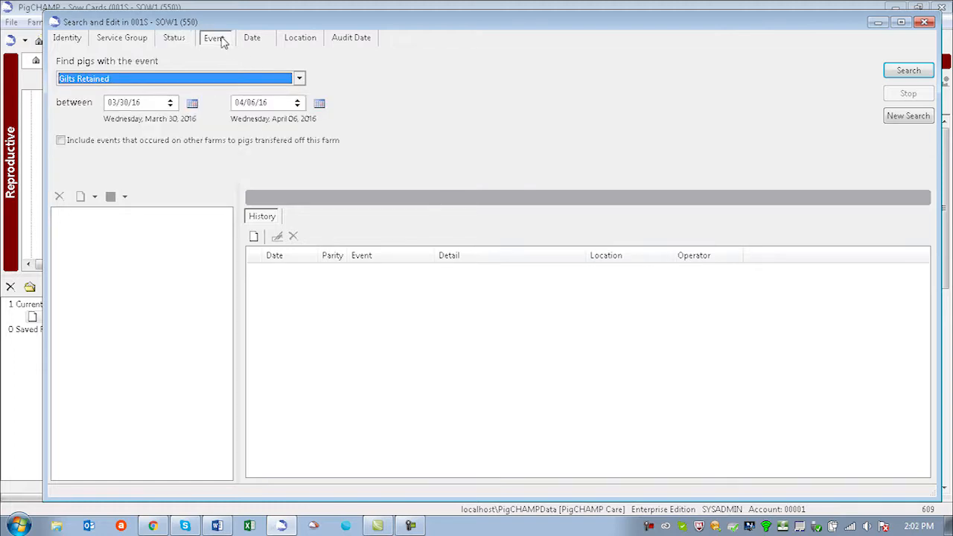
left_click(299, 79)
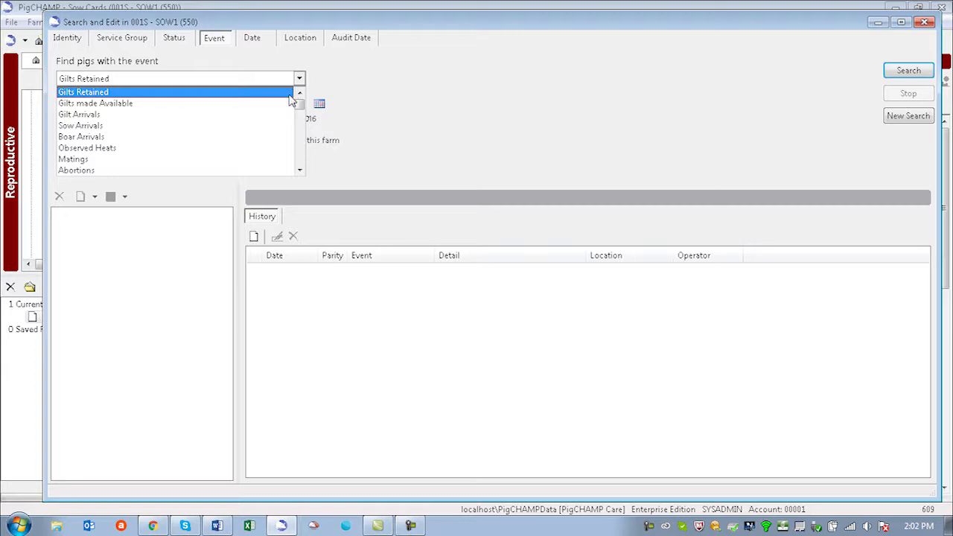
scroll(291, 101, "down", 2)
scroll(290, 101, "down", 5)
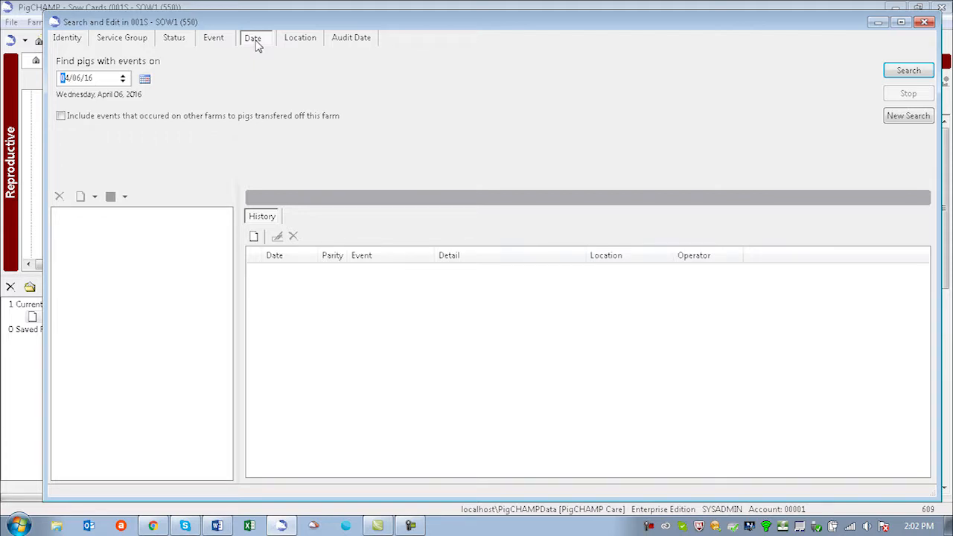
Examine the barn choices for a location search and display the audit date search criteria
left_click(311, 42)
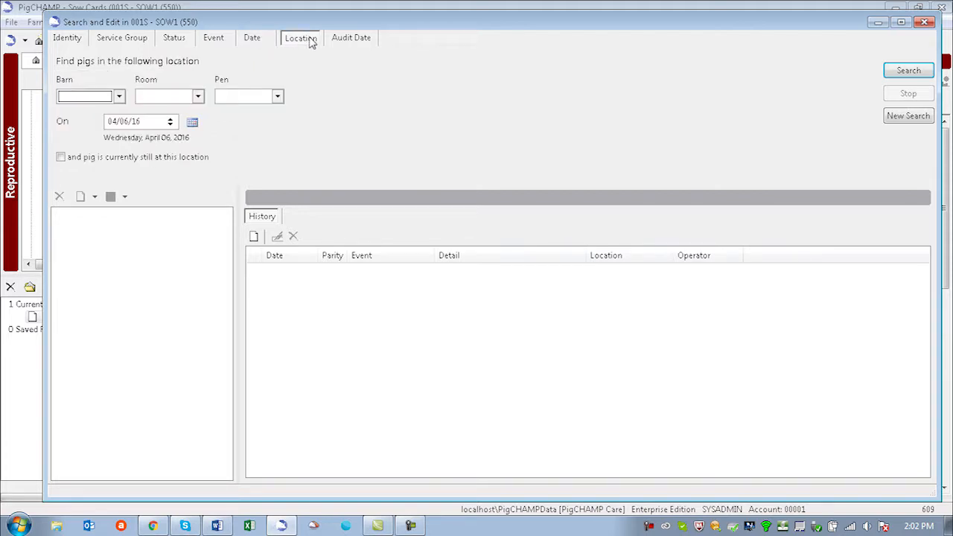
left_click(119, 96)
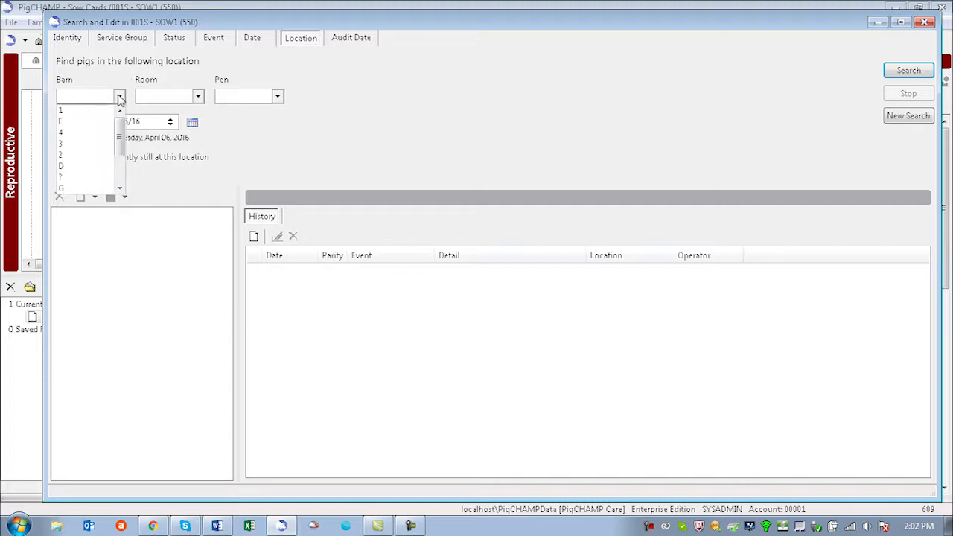
scroll(115, 141, "down", 2)
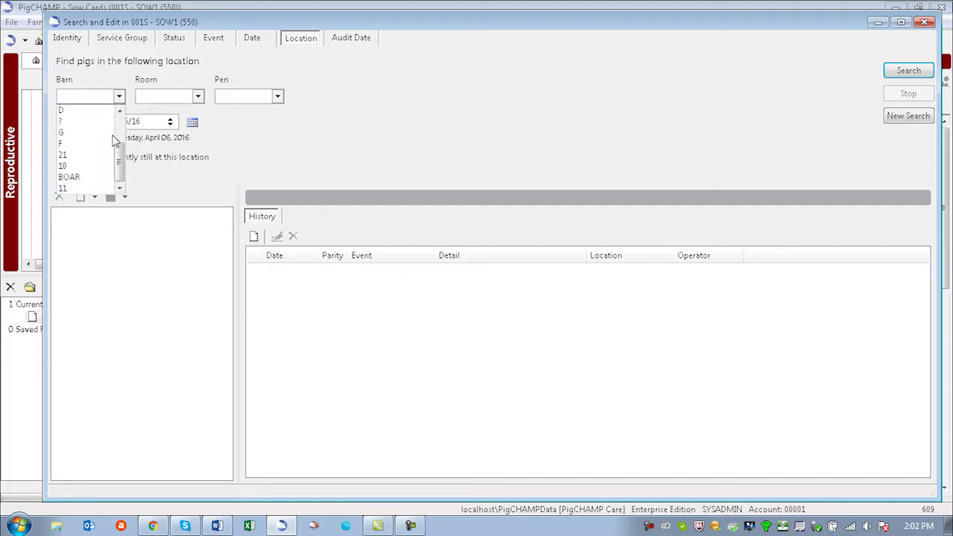
scroll(115, 141, "up", 3)
left_click(119, 78)
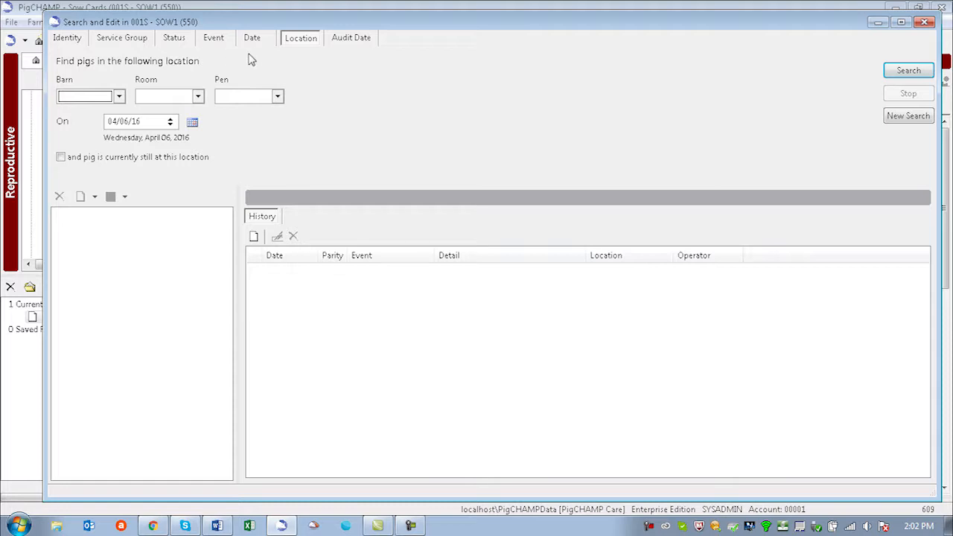
left_click(365, 40)
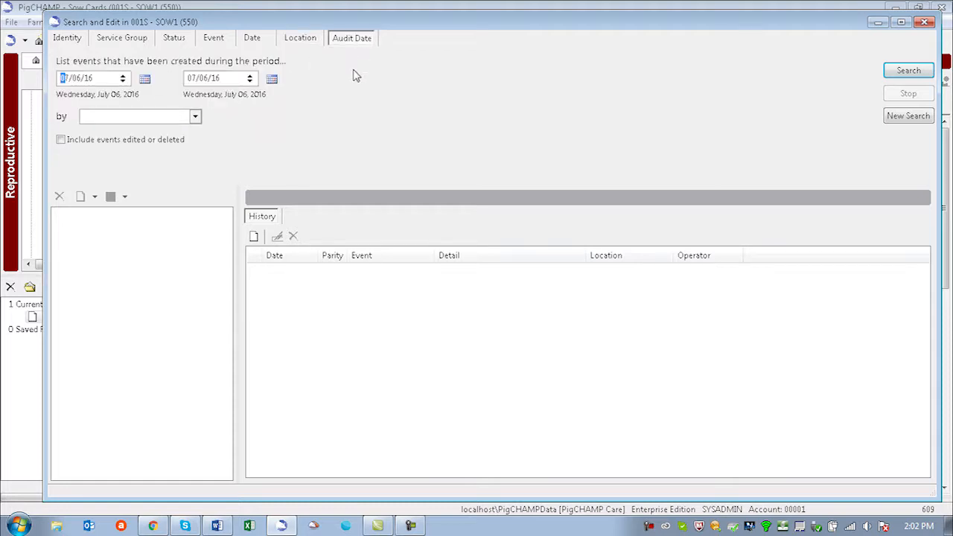